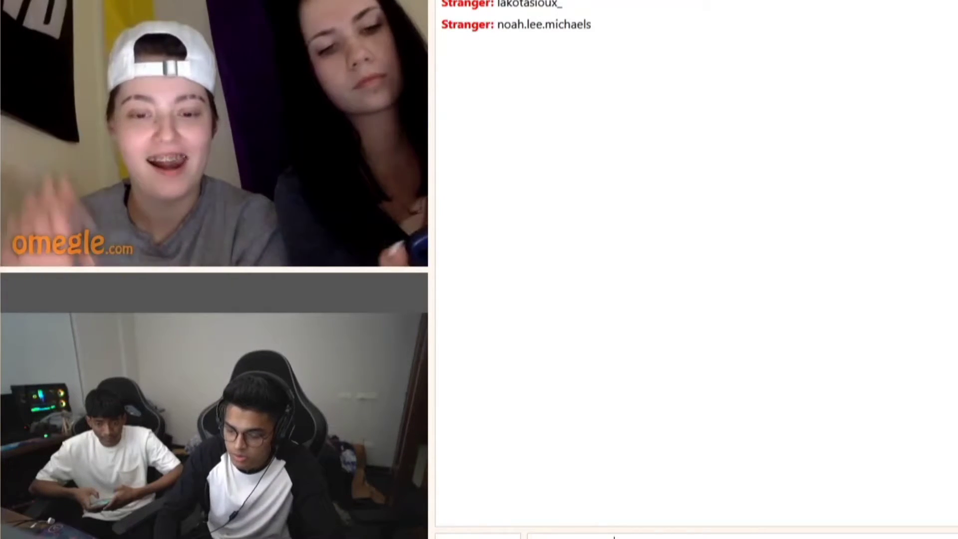
text(jonathan gaming)
- Send your name to the strangers in the Omegle text chat
key(Return)
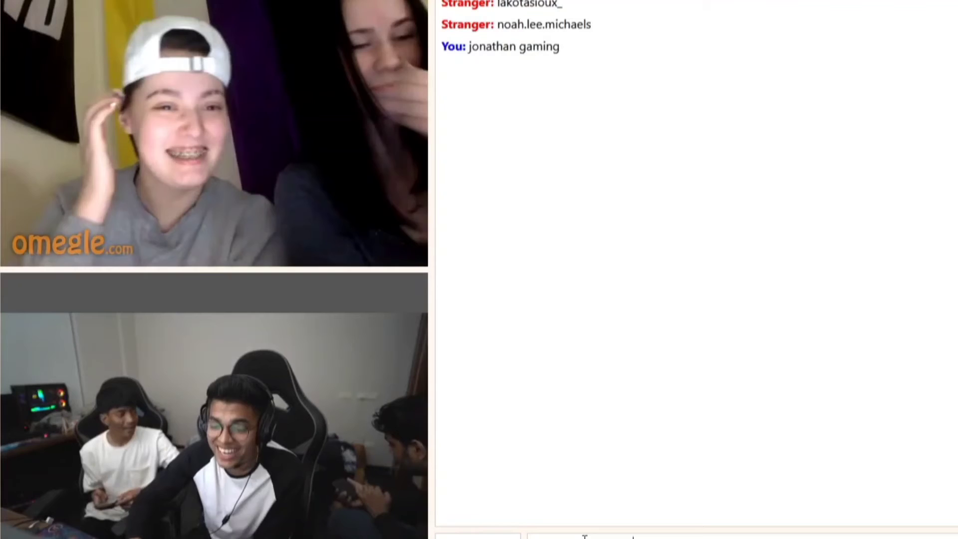
text(ig_jonathangaming)
- Post your Instagram handle as a second chat message after your name
key(Return)
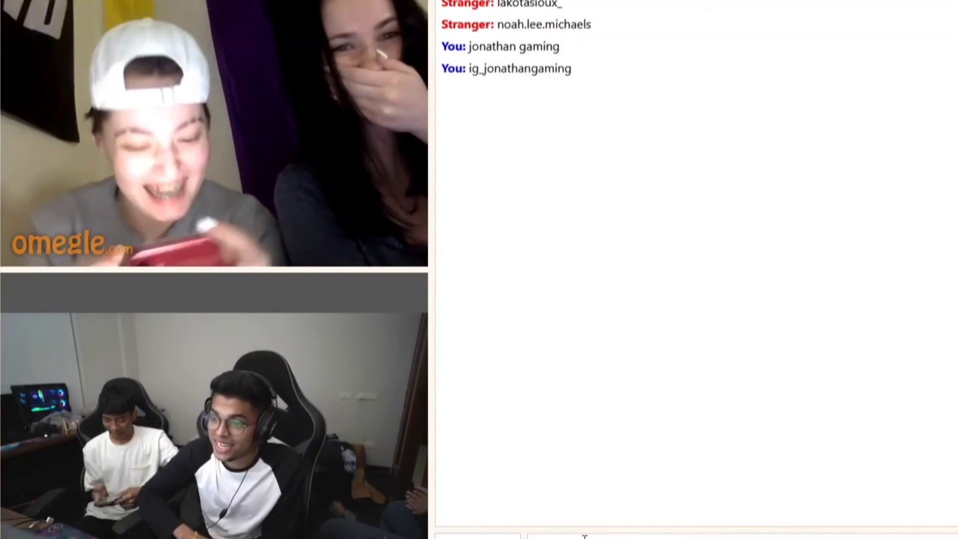